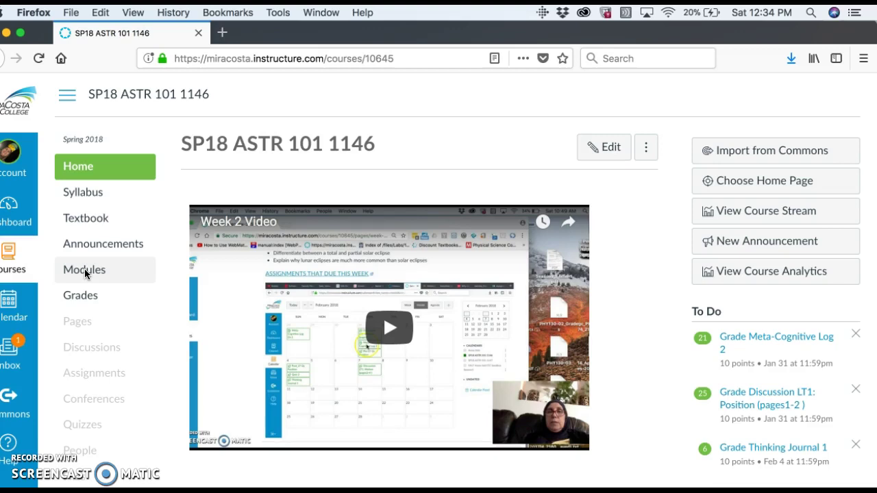
# Open the Modules page of the SP18 ASTR 101 1146 course.
pyautogui.click(129, 275)
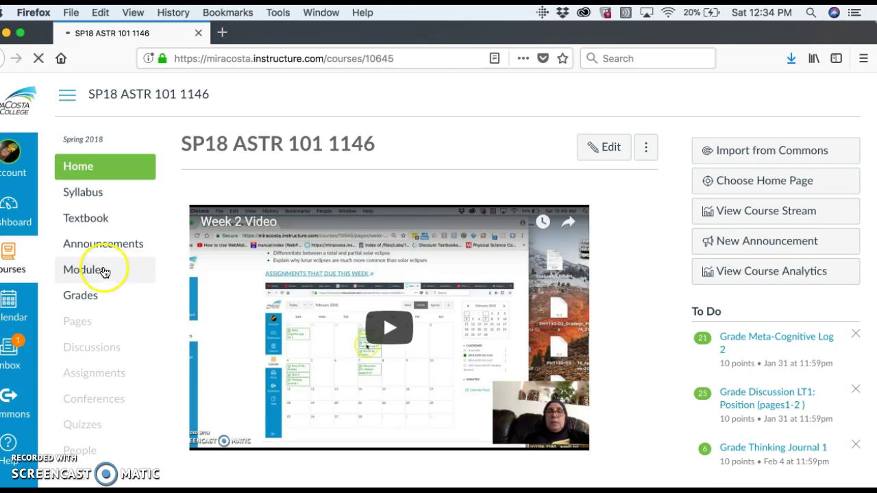
pyautogui.scroll(-1, 104, 272)
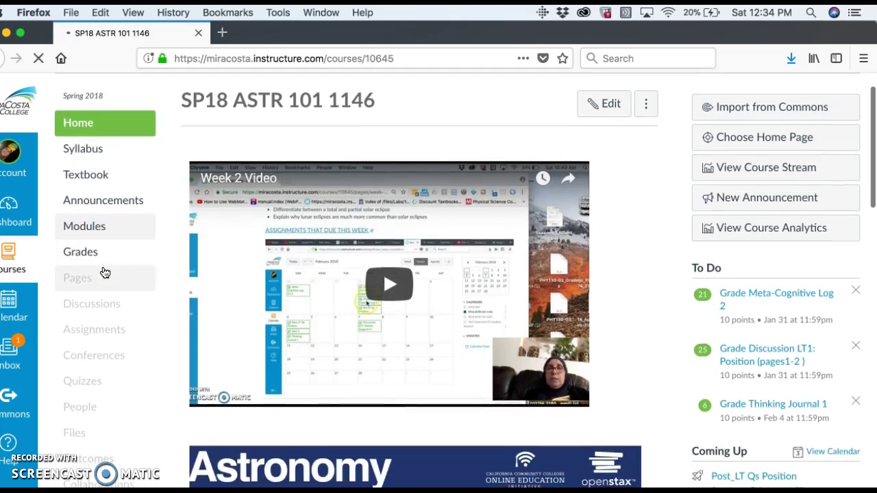
pyautogui.click(99, 224)
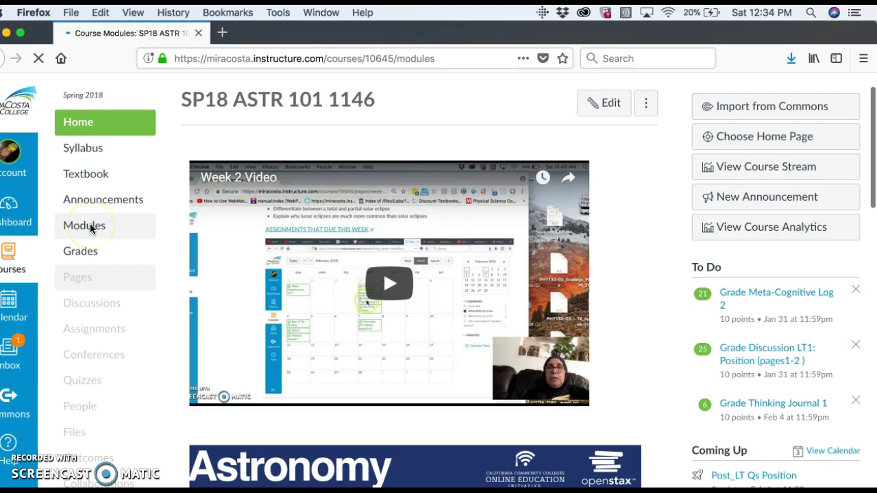
# Find the RT Assignments section among the modules and open MotionOfSky_1_fillin.pdf.
pyautogui.scroll(-8, 367, 266)
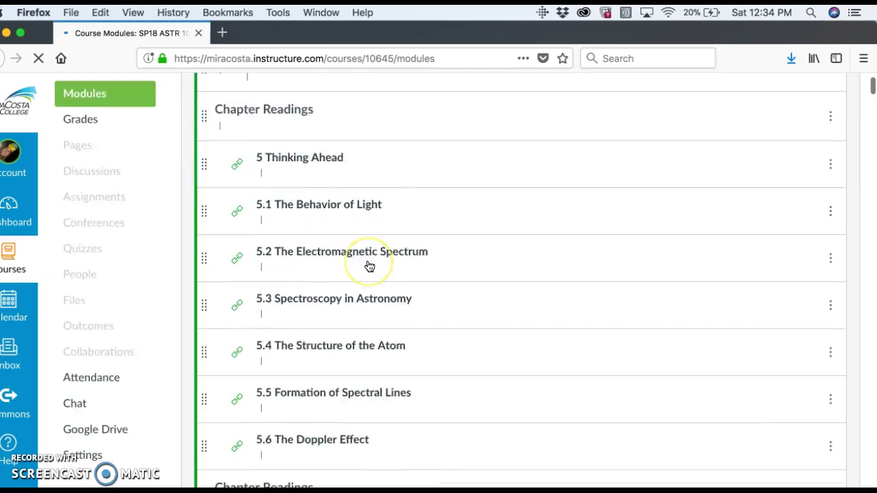
pyautogui.scroll(-12, 369, 266)
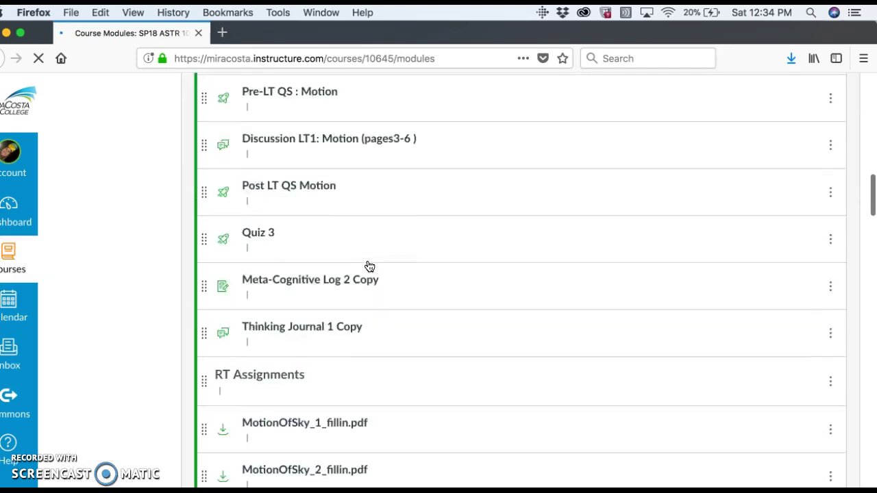
pyautogui.scroll(-5, 369, 267)
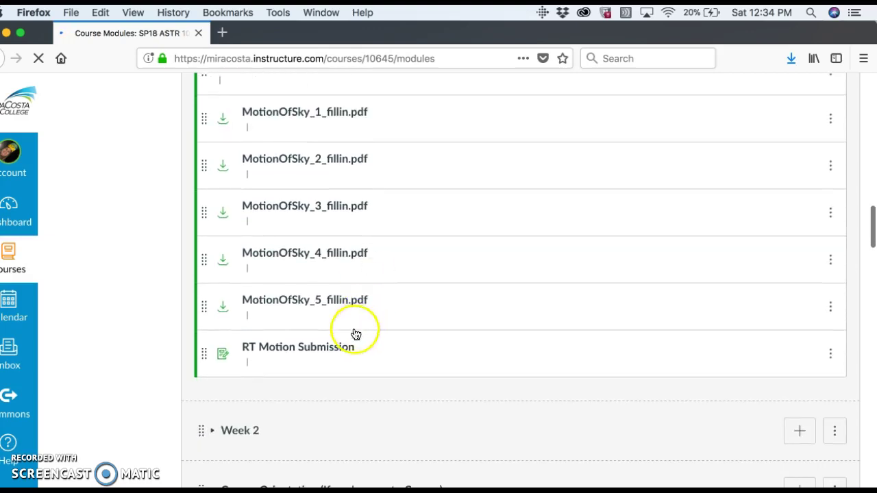
pyautogui.scroll(2, 368, 306)
pyautogui.scroll(-1, 365, 308)
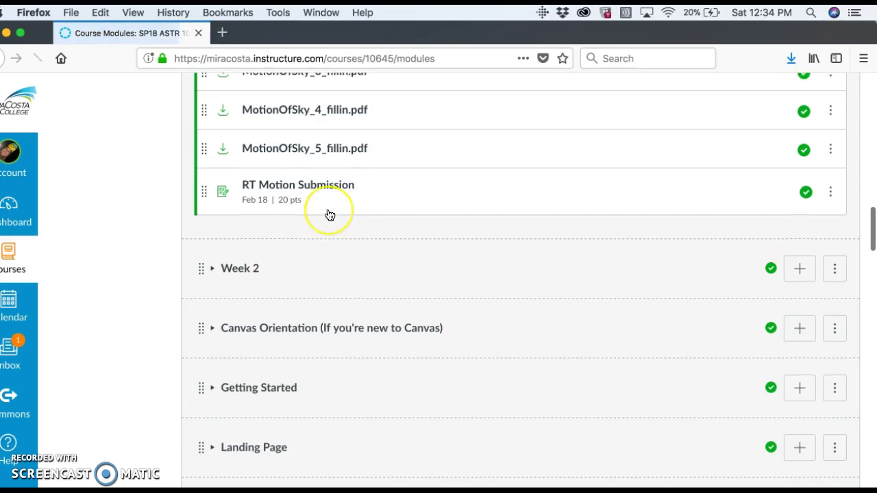
pyautogui.scroll(4, 329, 214)
pyautogui.scroll(1, 329, 215)
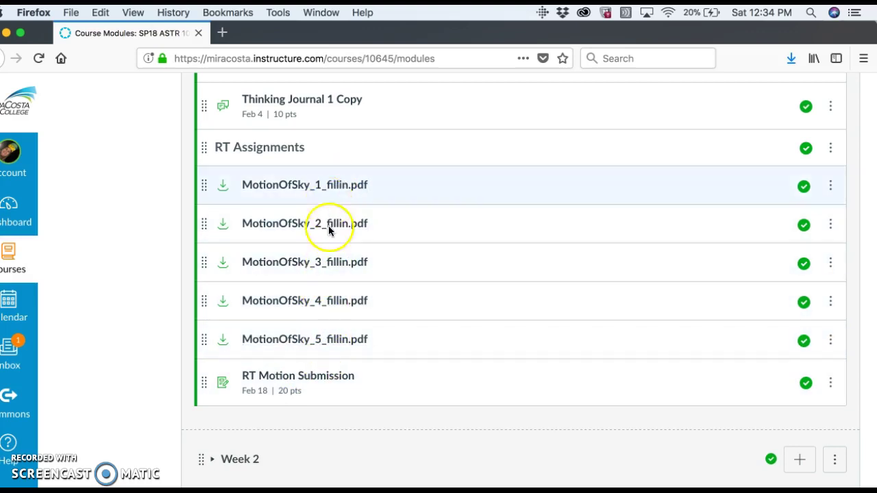
pyautogui.scroll(-1, 325, 337)
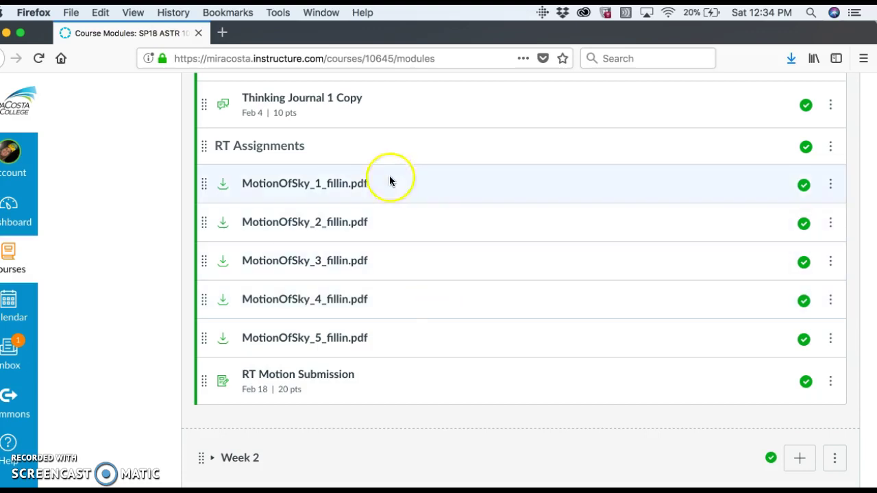
pyautogui.click(338, 183)
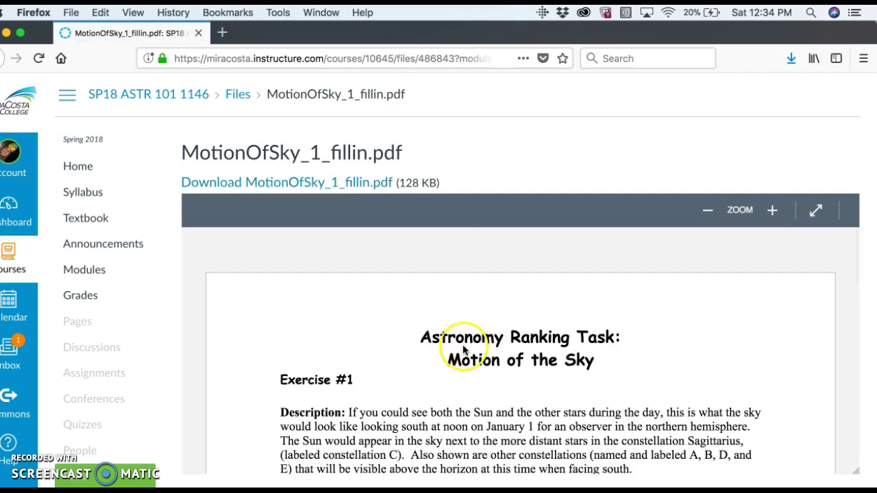
# Download MotionOfSky_1_fillin.pdf, choosing to open it with Adobe Acrobat.
pyautogui.scroll(-5, 463, 346)
pyautogui.scroll(5, 463, 350)
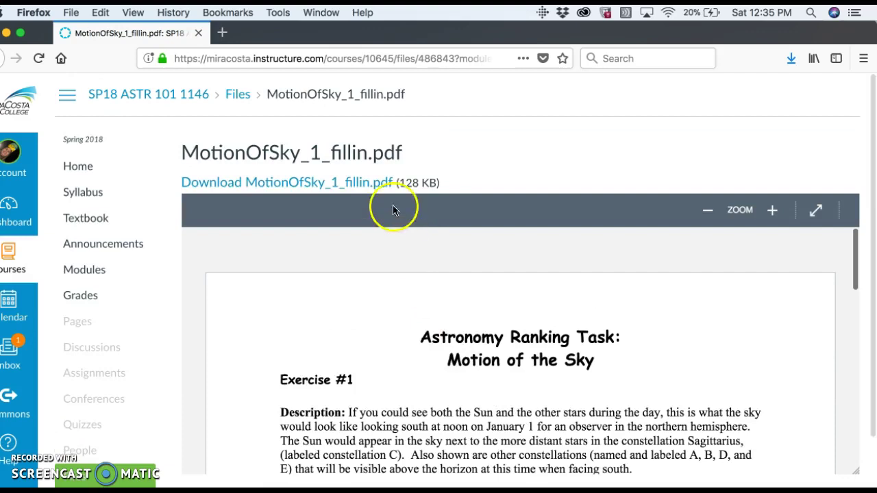
pyautogui.click(374, 183)
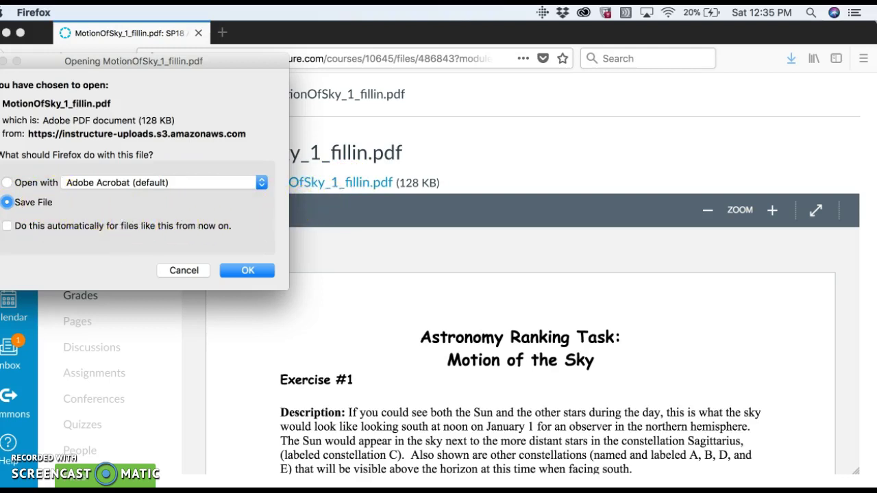
pyautogui.click(6, 183)
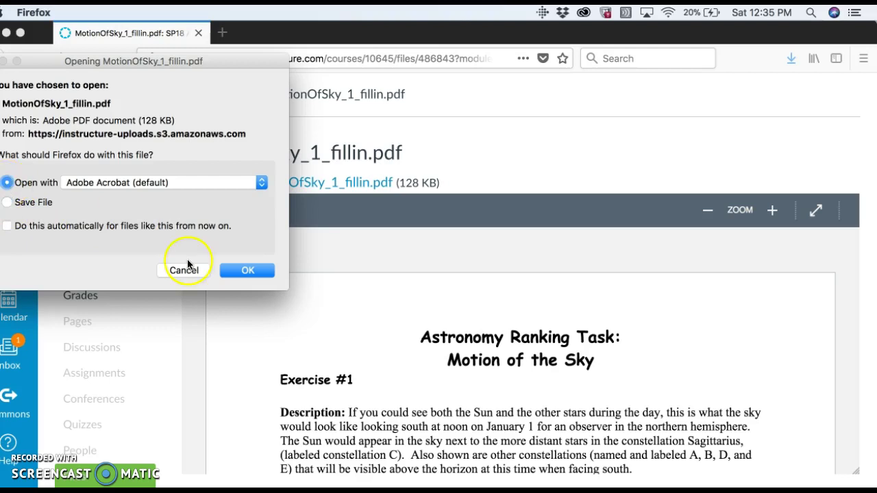
pyautogui.click(246, 270)
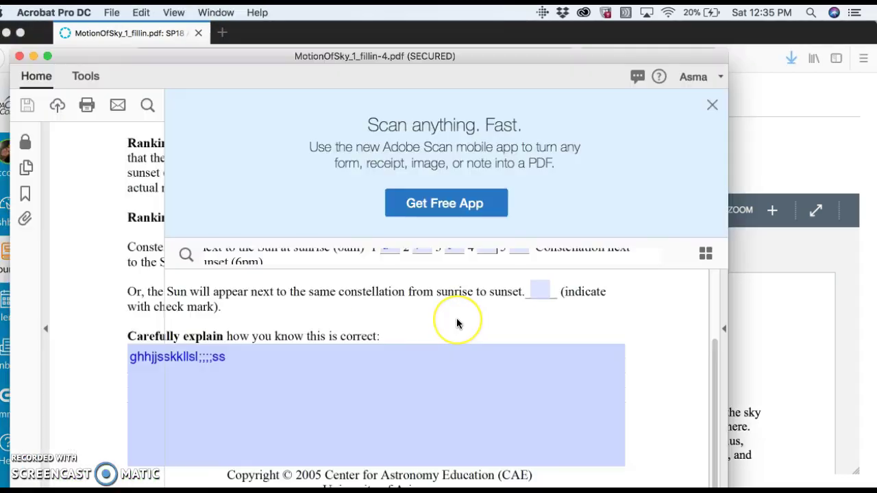
# Examine the worksheet's constellation diagram, ranking instructions, ranking order blanks and explanation box.
pyautogui.scroll(-5, 458, 323)
pyautogui.scroll(-2, 458, 323)
pyautogui.scroll(3, 458, 324)
pyautogui.scroll(-2, 458, 323)
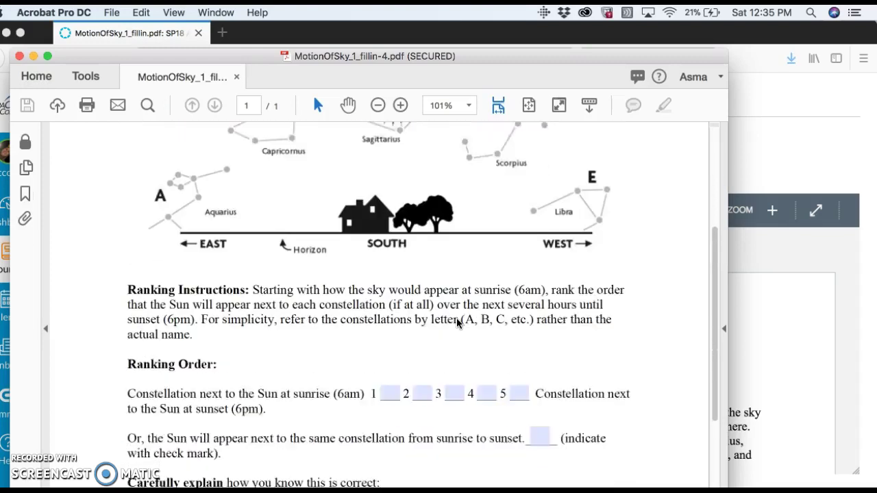
pyautogui.scroll(-1, 456, 323)
pyautogui.scroll(-3, 456, 324)
pyautogui.click(446, 248)
pyautogui.scroll(7, 447, 248)
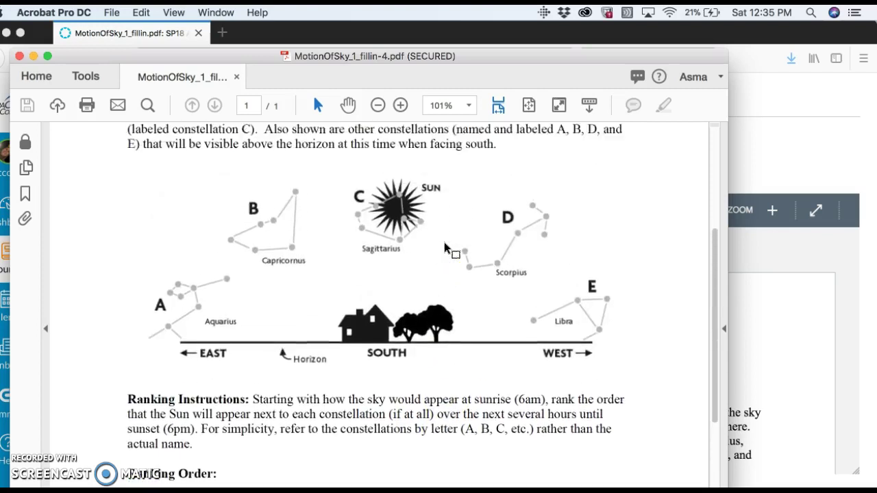
pyautogui.scroll(-7, 446, 248)
pyautogui.click(435, 276)
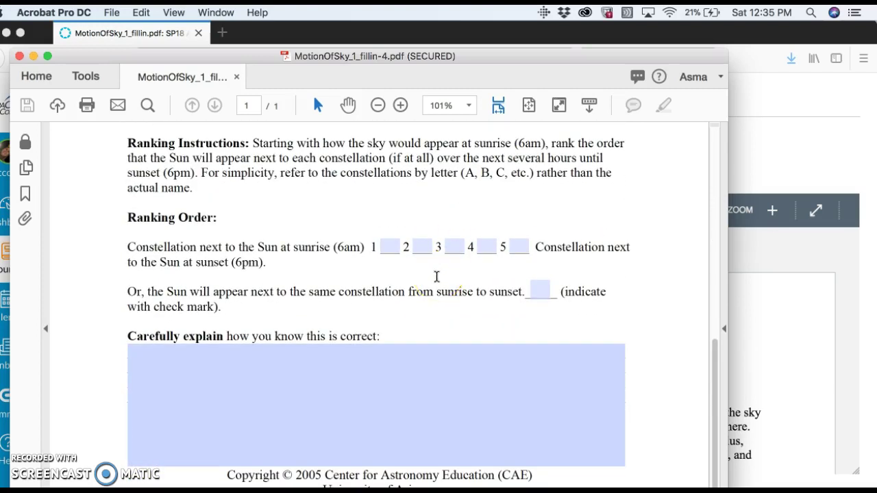
pyautogui.scroll(2, 437, 276)
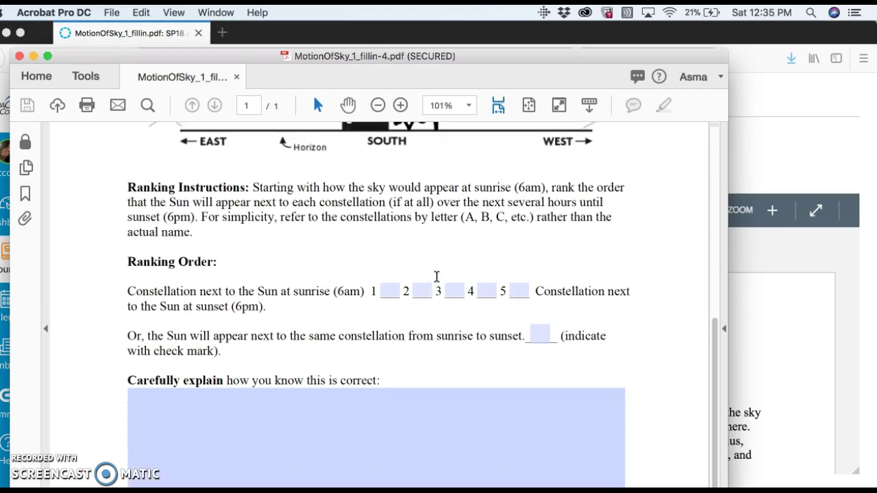
pyautogui.scroll(-1, 435, 278)
# Fill the five Ranking Order blanks with A, B, C, D and E, in that order.
pyautogui.click(396, 262)
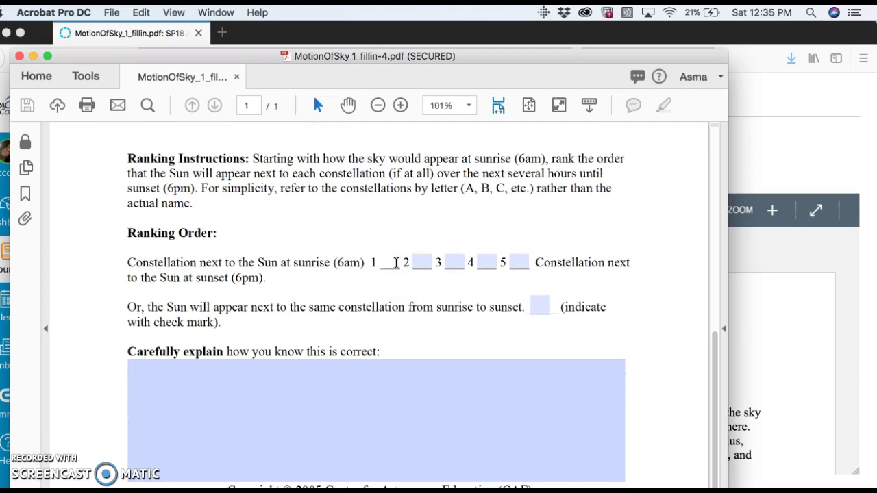
pyautogui.click(414, 263)
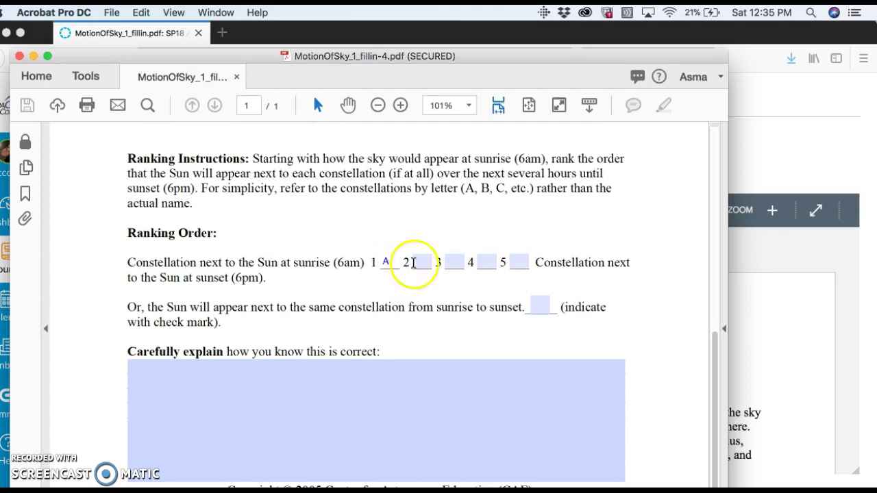
pyautogui.write('B')
pyautogui.click(455, 263)
pyautogui.write('C')
pyautogui.click(484, 262)
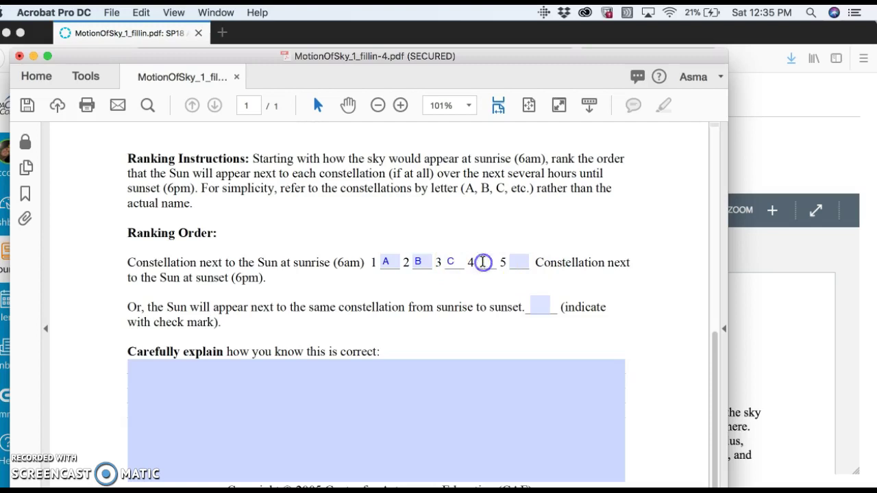
pyautogui.write('D')
pyautogui.click(516, 261)
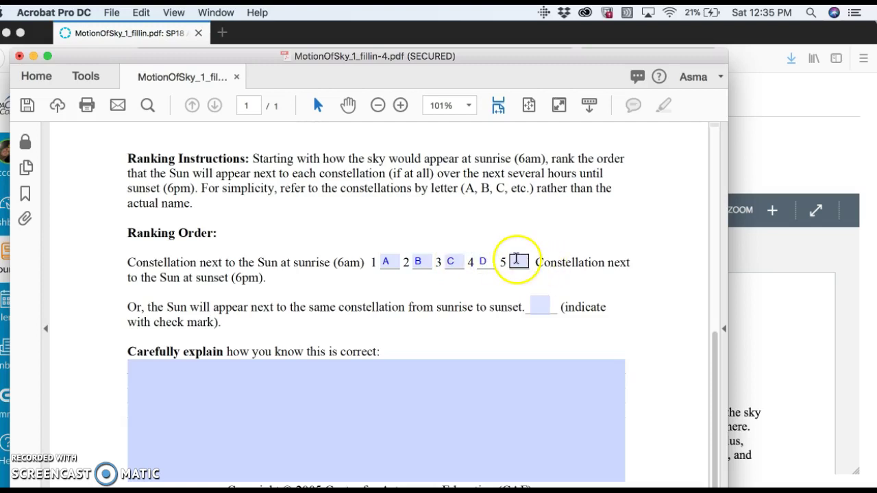
pyautogui.click(517, 262)
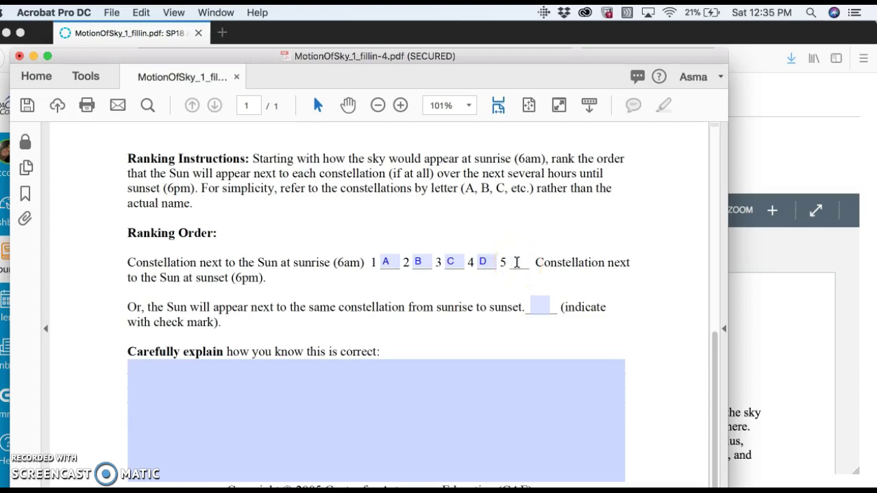
pyautogui.write('E')
# Enter "ddjkkuushjjjslloppppp" as the explanation of why the ranking is correct and save the document.
pyautogui.click(338, 394)
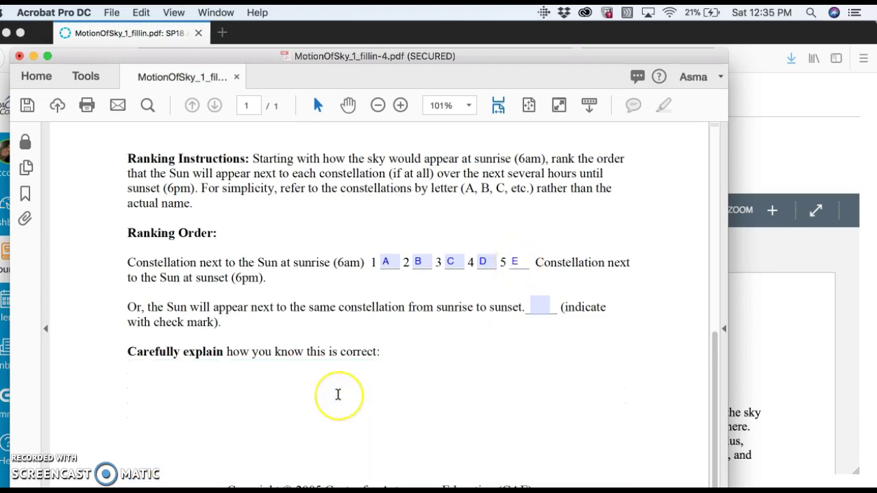
pyautogui.write('ddjkk')
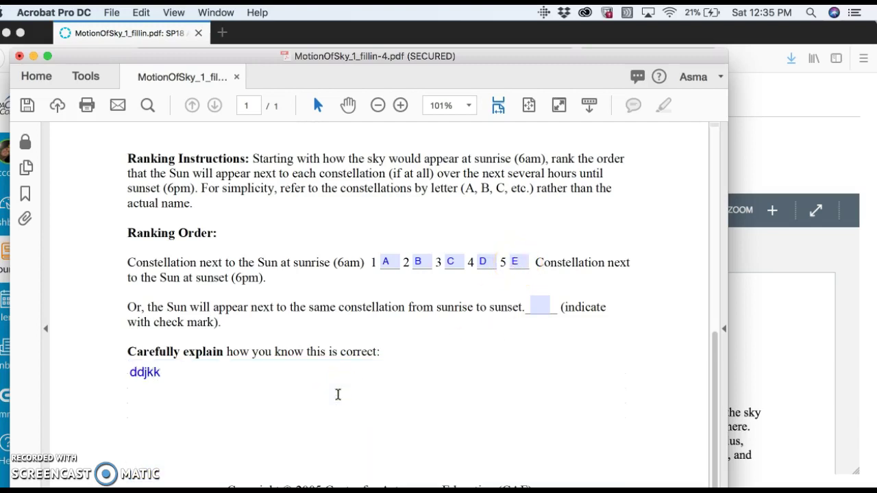
pyautogui.write('uushjjjslloppppp')
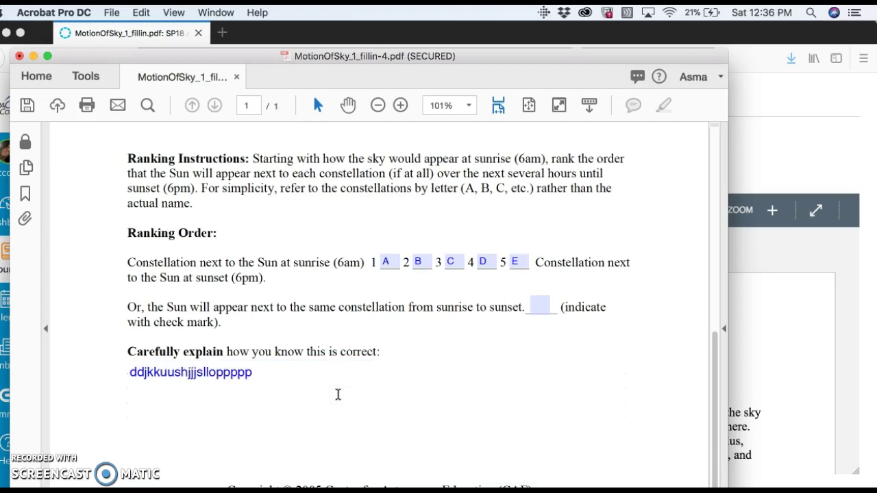
pyautogui.click(28, 106)
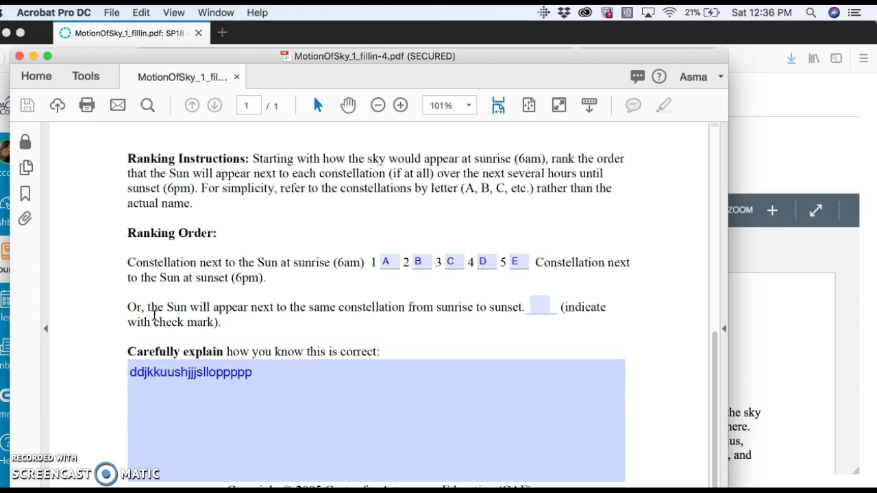
# Save a copy of the worksheet to the Desktop as "MotionOfSky_1_fillin-Completed 02/03/18" in PDF format.
pyautogui.click(112, 13)
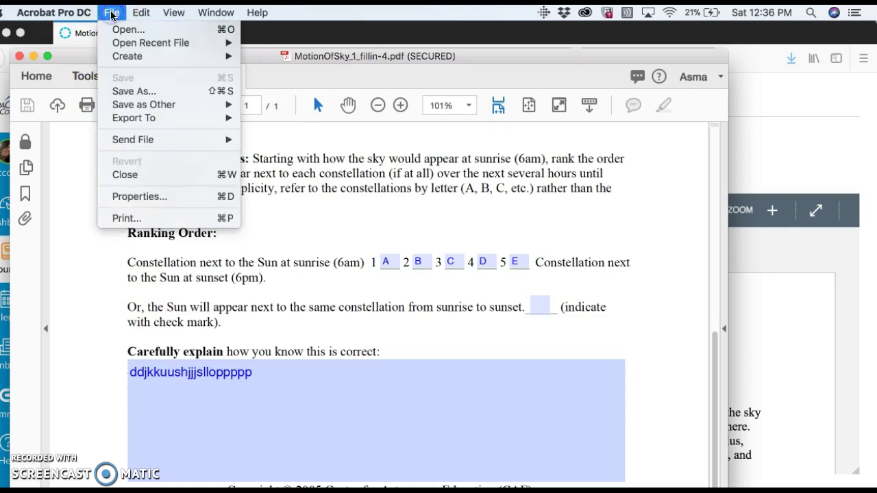
pyautogui.click(134, 93)
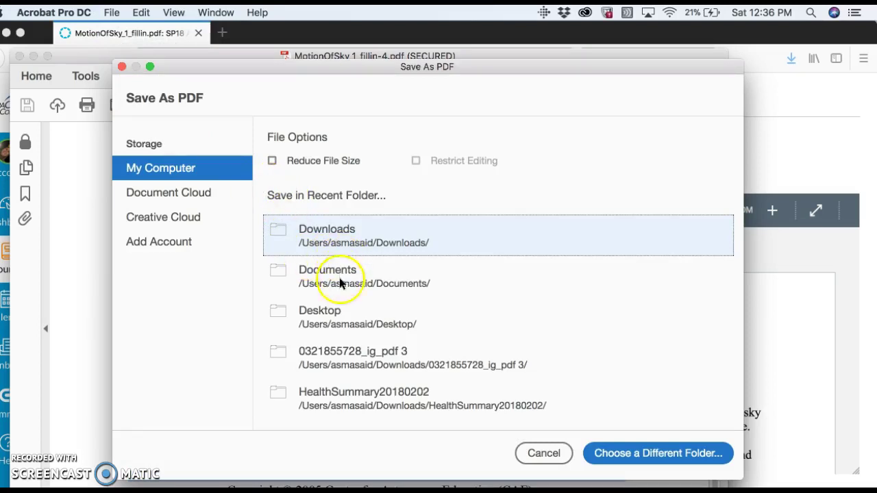
pyautogui.click(319, 310)
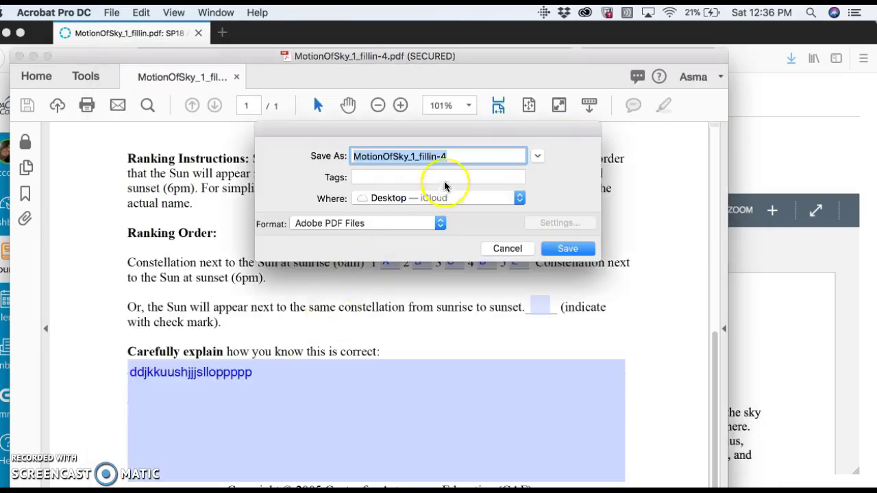
pyautogui.click(450, 156)
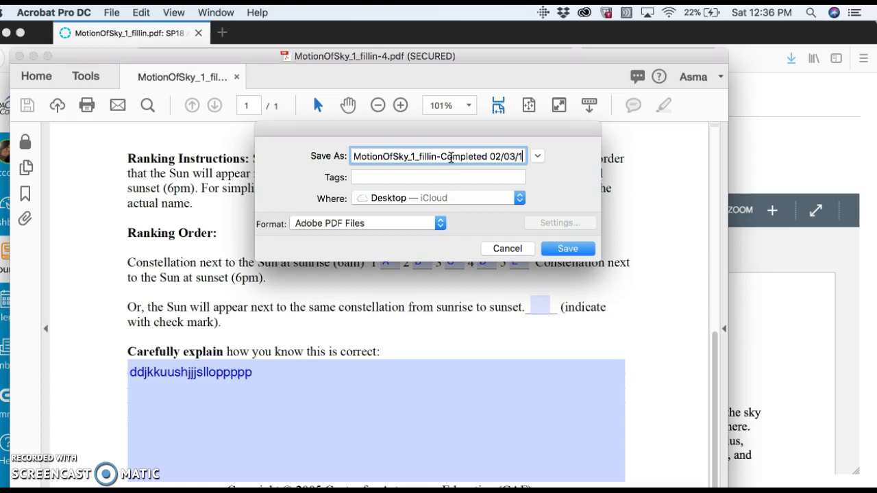
pyautogui.write('8')
pyautogui.click(568, 249)
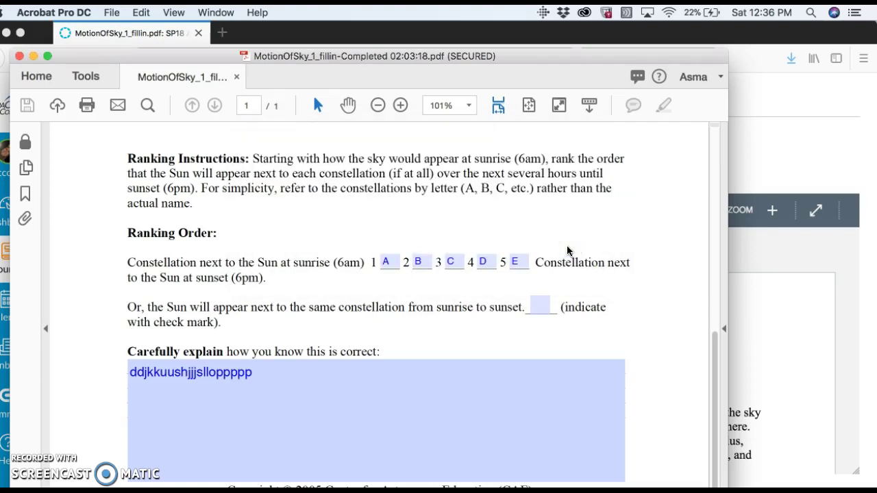
# Close the completed worksheet and return to the course's file page in Firefox.
pyautogui.scroll(-1, 281, 317)
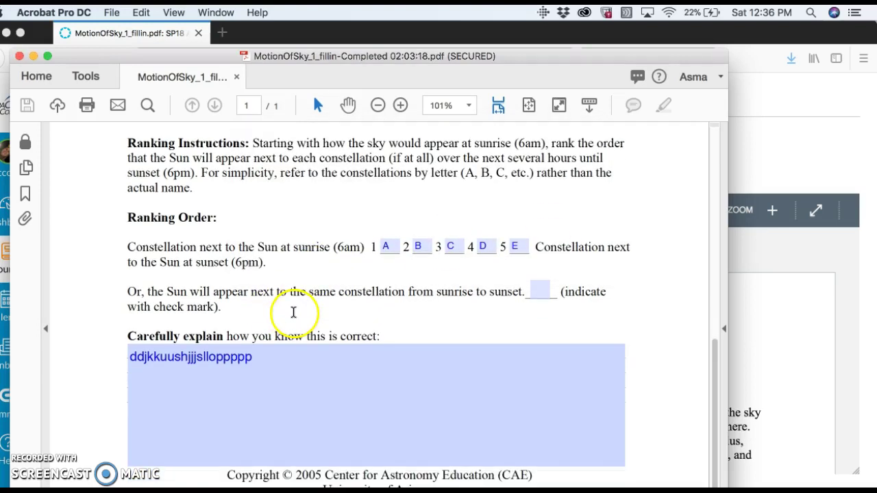
pyautogui.click(19, 57)
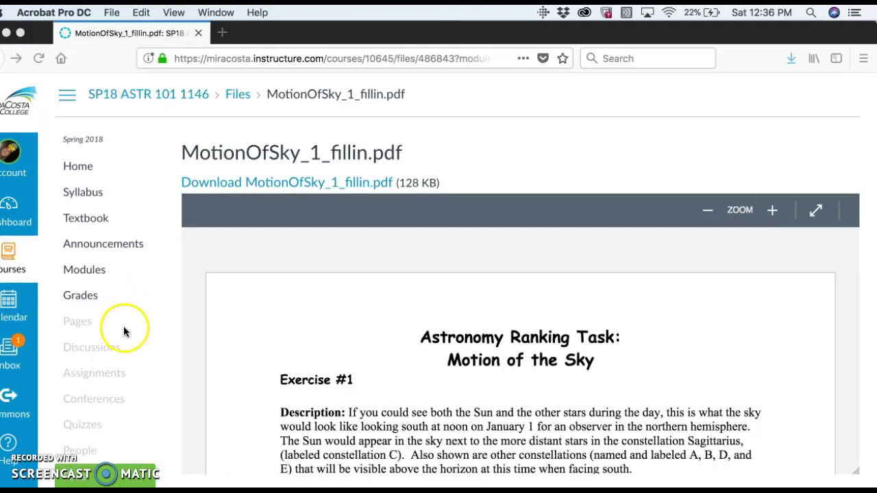
pyautogui.scroll(-2, 117, 422)
pyautogui.scroll(-3, 118, 427)
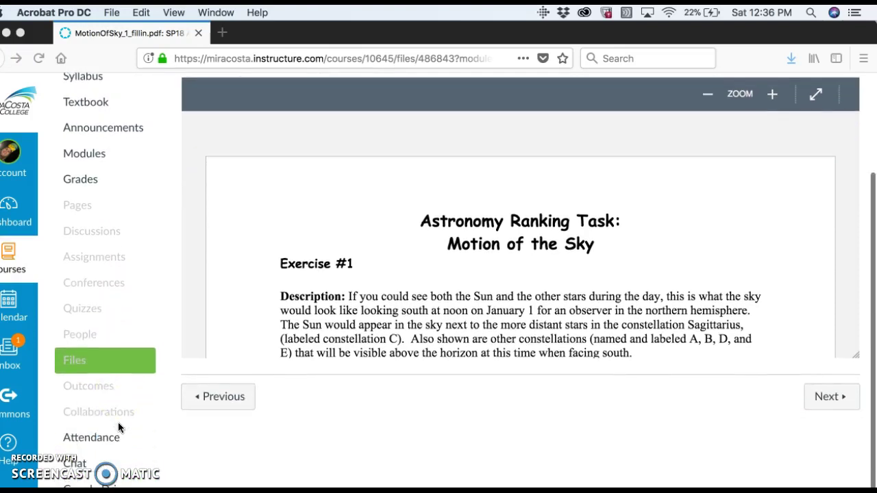
# Return to the SP18 ASTR 101 1146 course home, open the course settings and switch the course to Student View.
pyautogui.scroll(5, 118, 427)
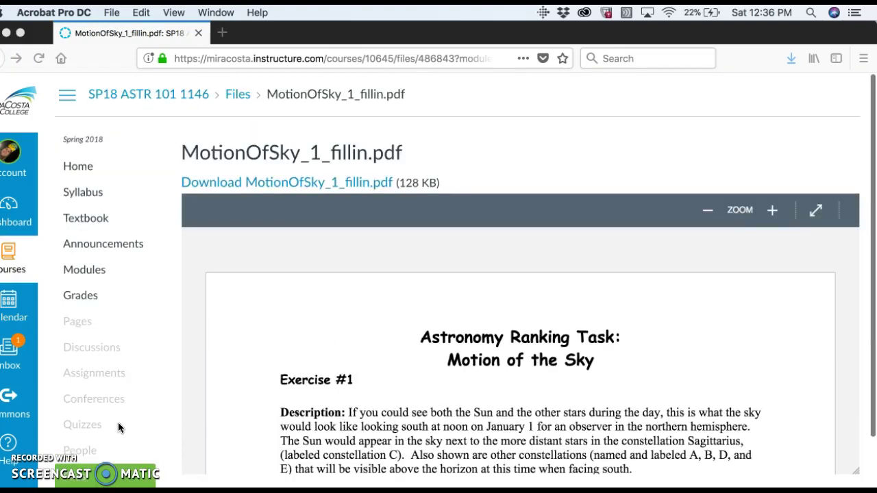
pyautogui.click(72, 168)
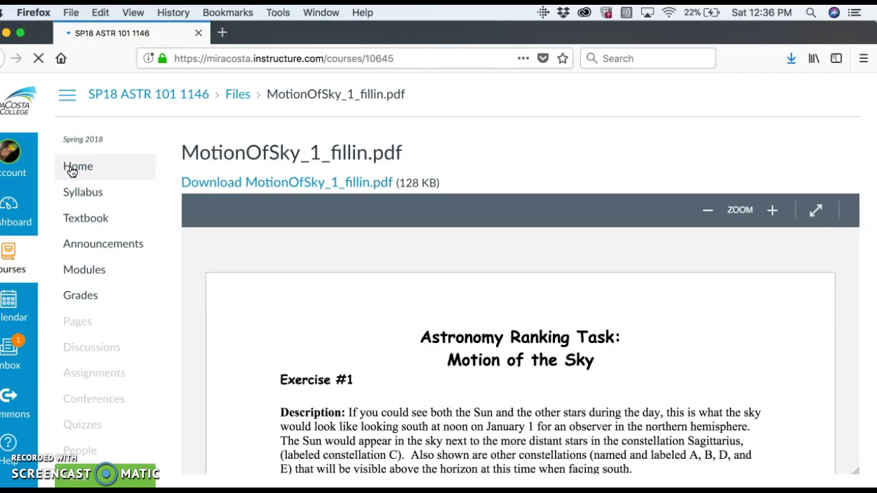
pyautogui.scroll(-5, 156, 317)
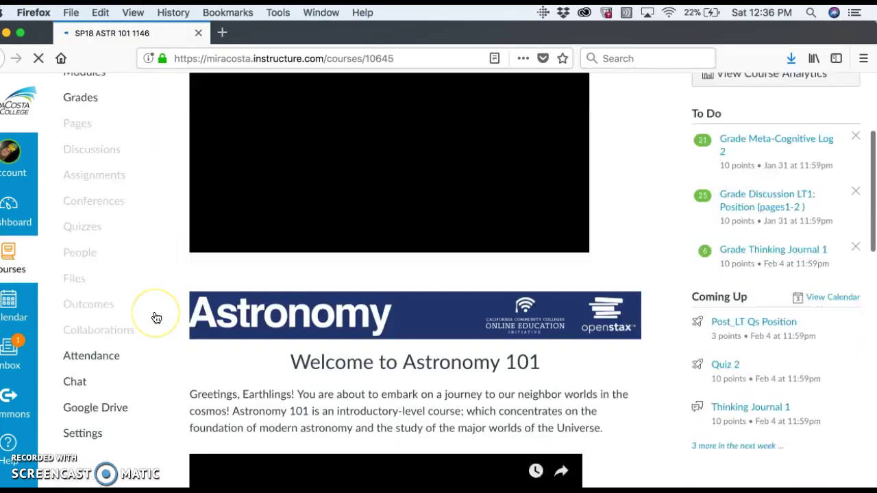
pyautogui.click(82, 276)
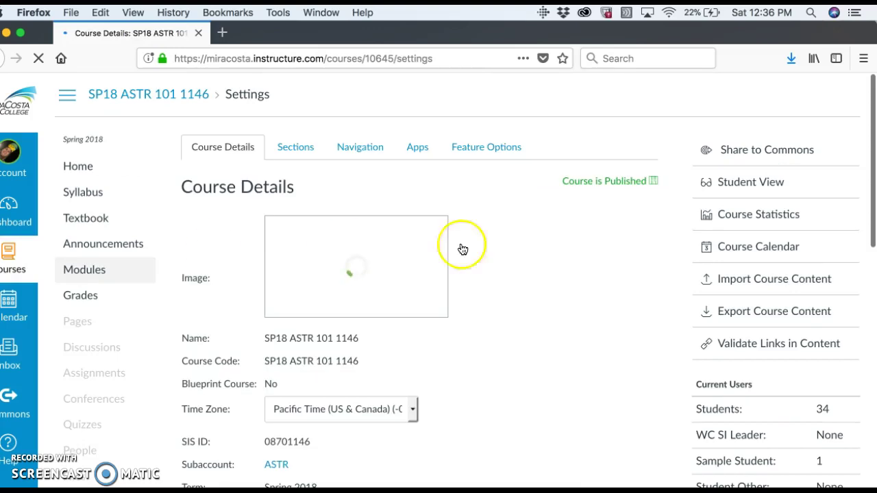
pyautogui.click(754, 184)
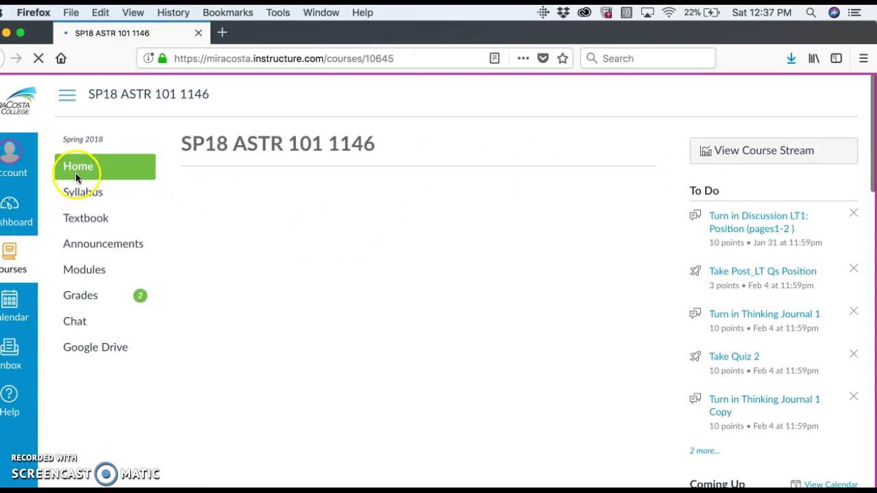
# Open the RT Motion Submission assignment from the RT Assignments section of the course modules.
pyautogui.click(82, 270)
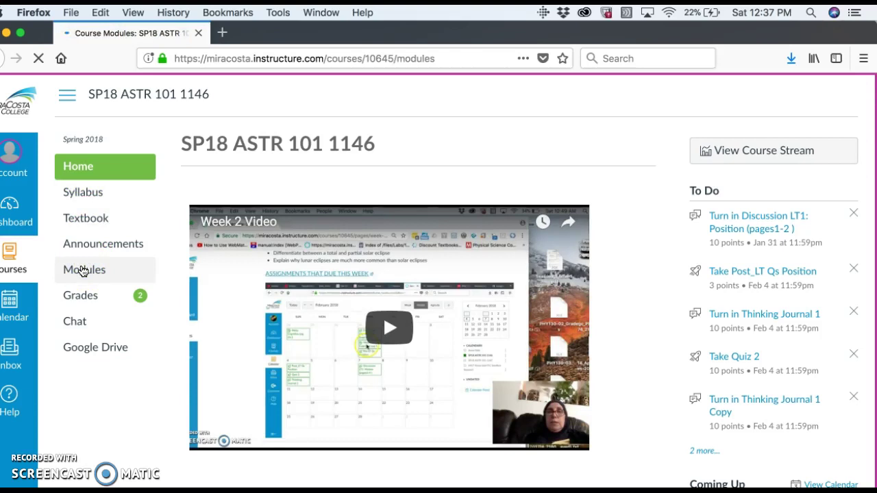
pyautogui.scroll(-1, 306, 247)
pyautogui.scroll(-15, 305, 248)
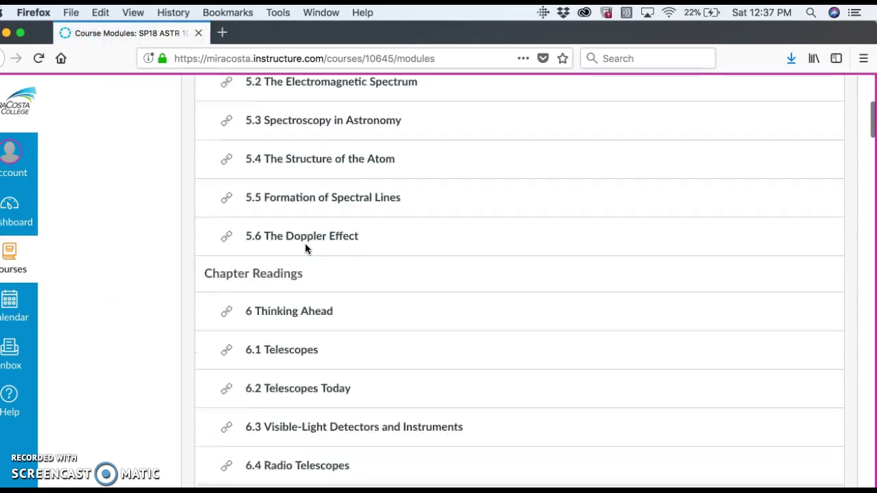
pyautogui.scroll(-6, 305, 248)
pyautogui.click(303, 359)
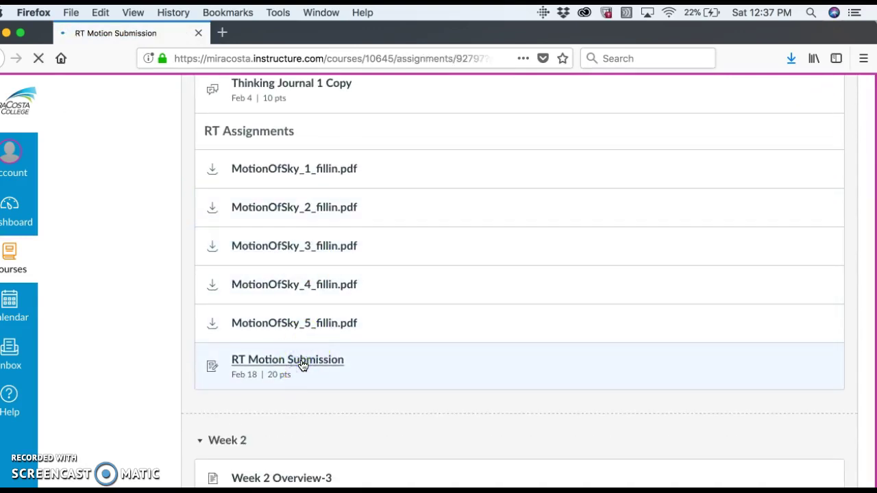
# Submit the assignment with the completed worksheet "MotionOfSky_1_fillin-Completed 02/03/18.pdf" from the Desktop as the uploaded file.
pyautogui.click(482, 262)
pyautogui.click(593, 151)
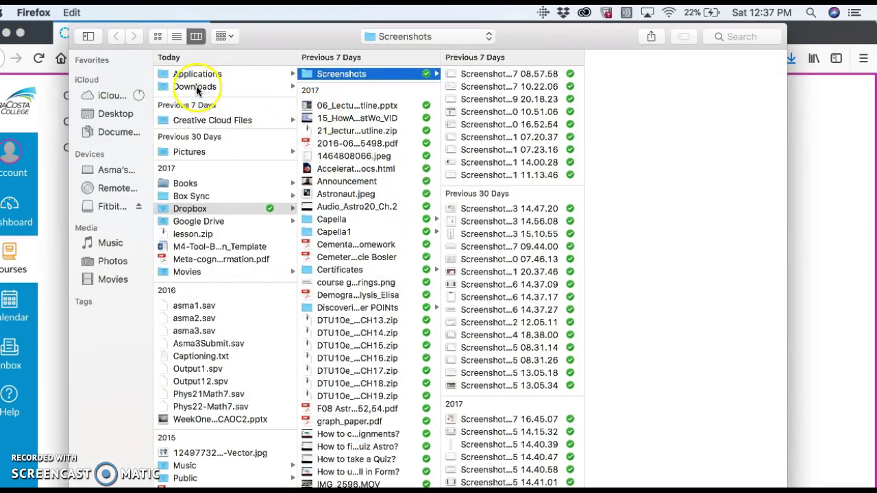
pyautogui.click(102, 113)
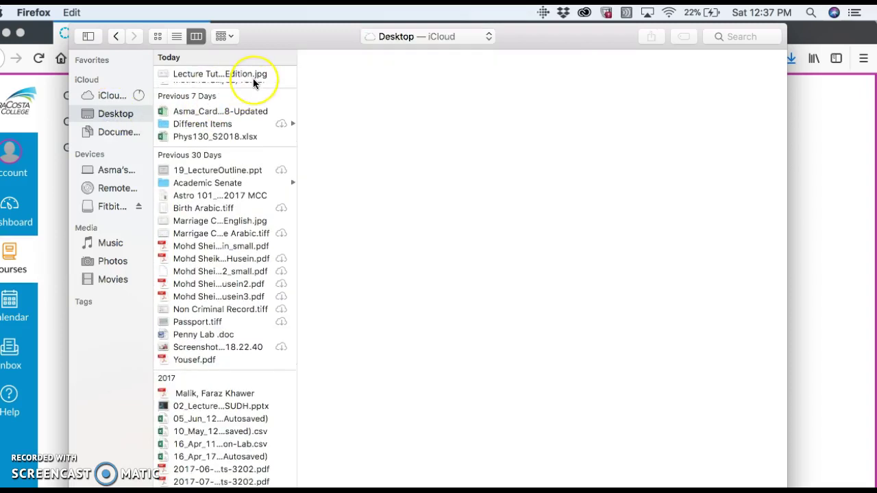
pyautogui.click(235, 90)
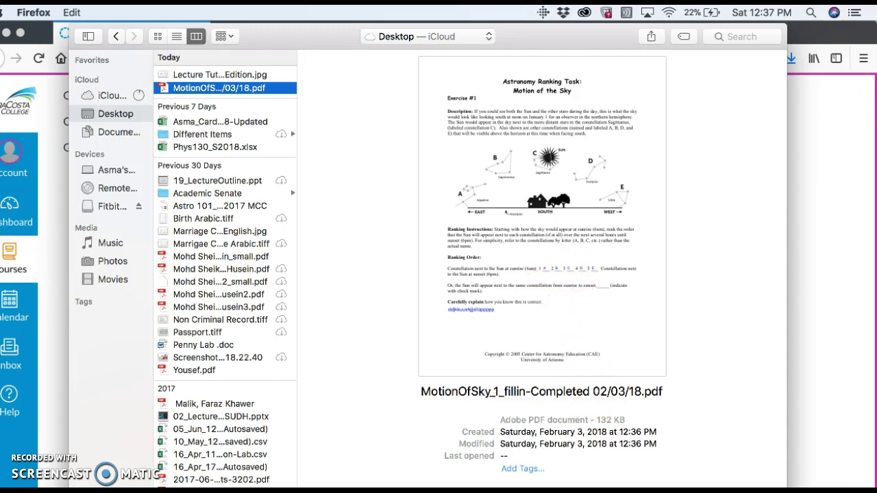
pyautogui.press('Return')
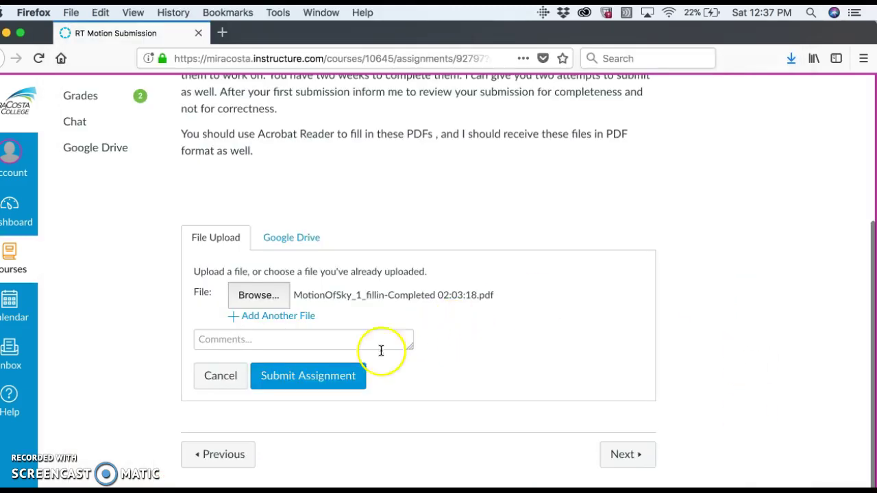
pyautogui.click(312, 377)
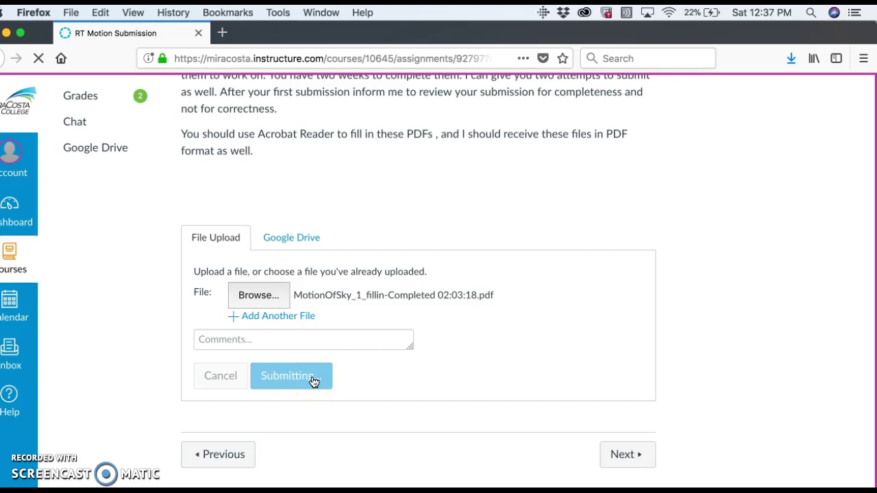